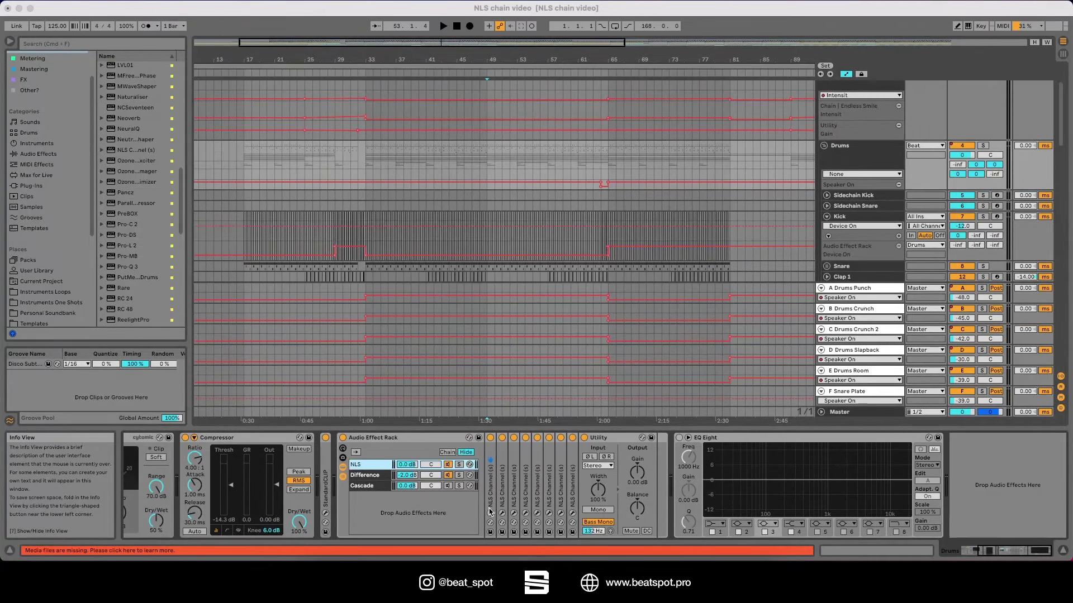
Open the first five NLS Channel plug-ins in the NLS chain and examine their studio, Drive and Output settings
{"action": "left_click", "coordinate": [492, 519]}
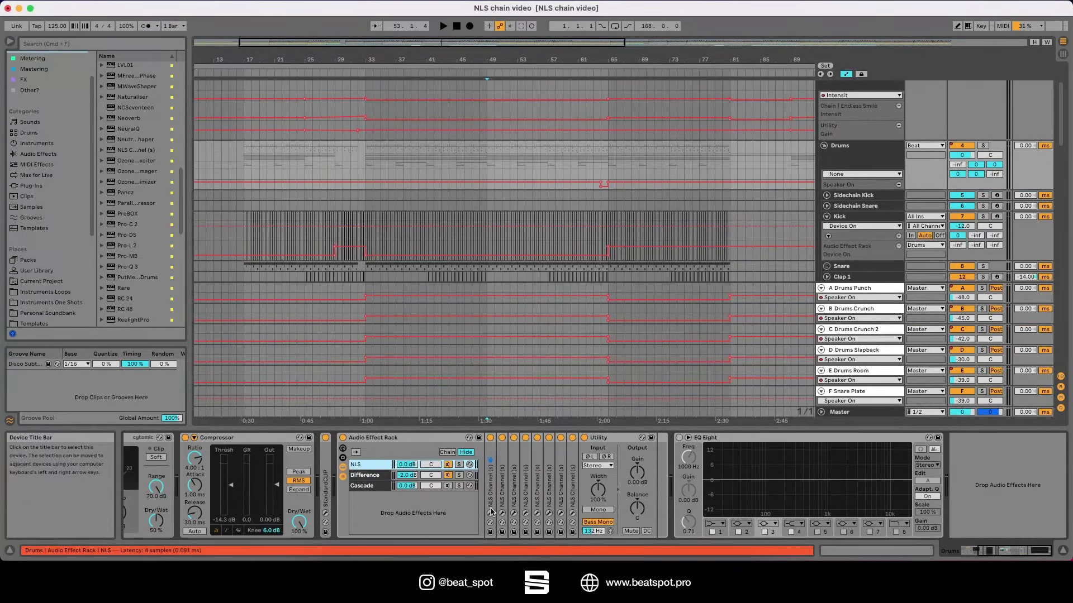
{"action": "left_click", "coordinate": [491, 513]}
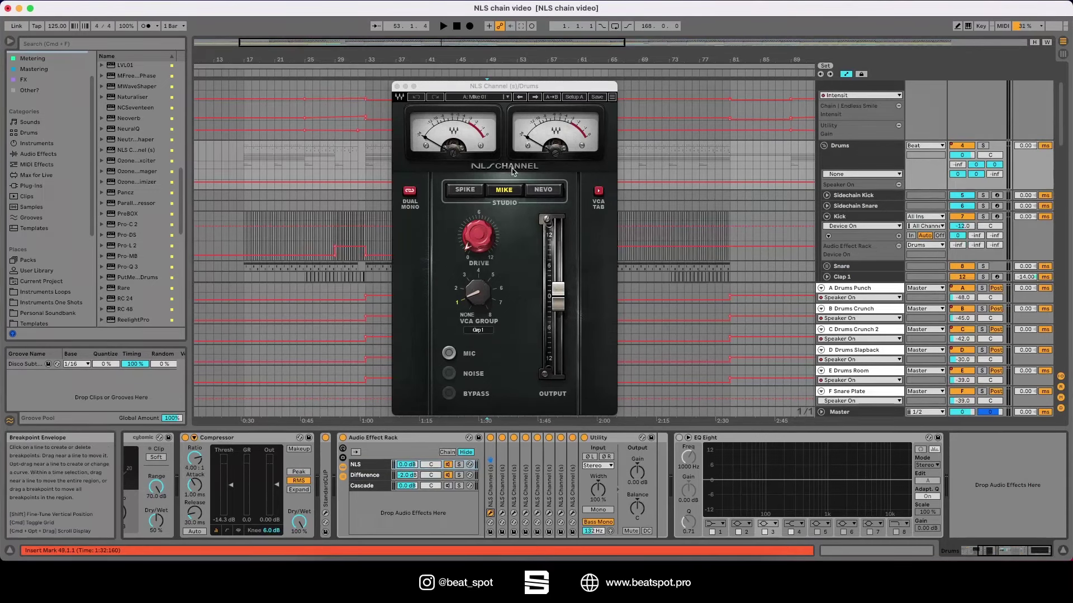
{"action": "left_click", "coordinate": [476, 227]}
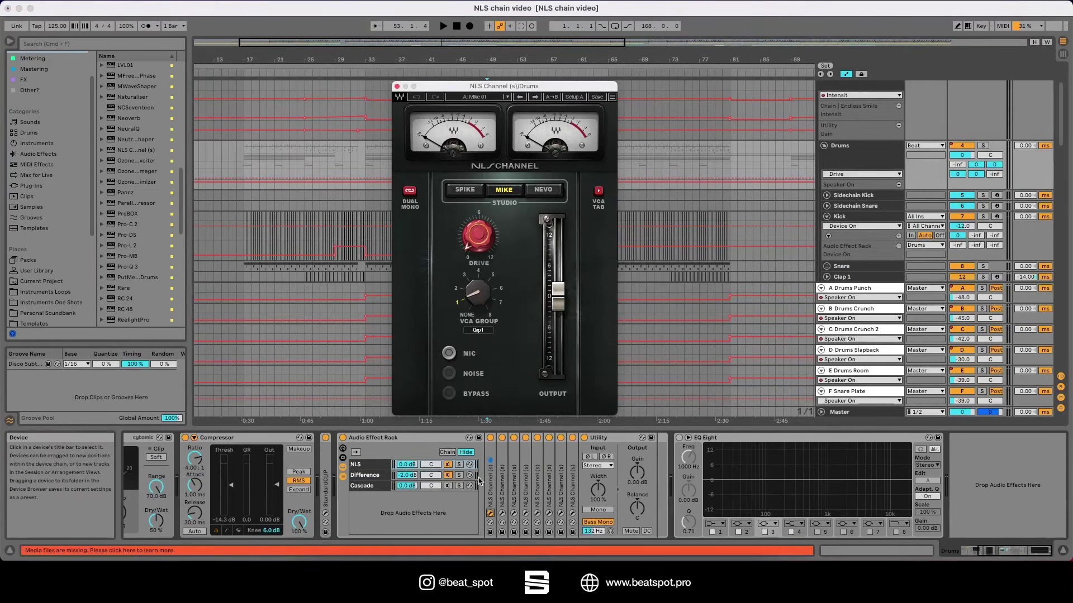
{"action": "left_click", "coordinate": [501, 514]}
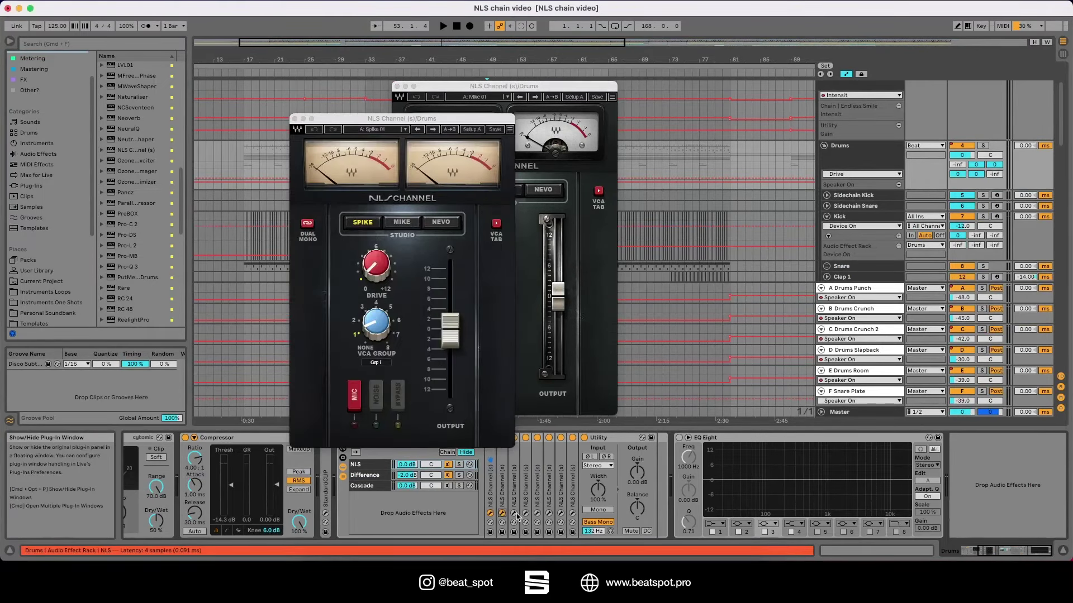
{"action": "left_click", "coordinate": [514, 514]}
{"action": "left_click", "coordinate": [525, 513]}
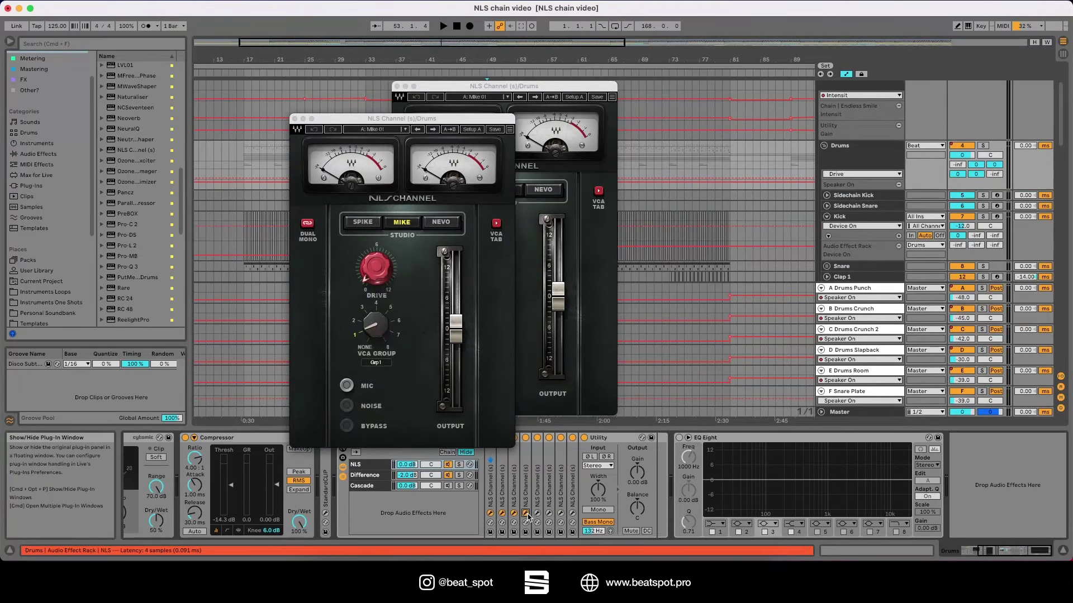
{"action": "left_click", "coordinate": [537, 513]}
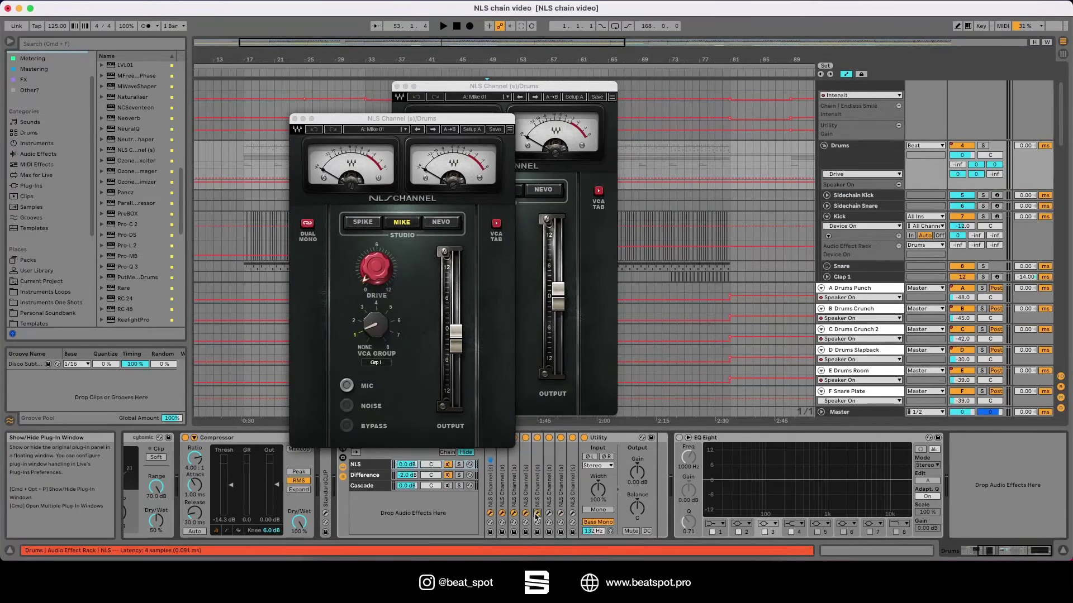
{"action": "left_click", "coordinate": [457, 338]}
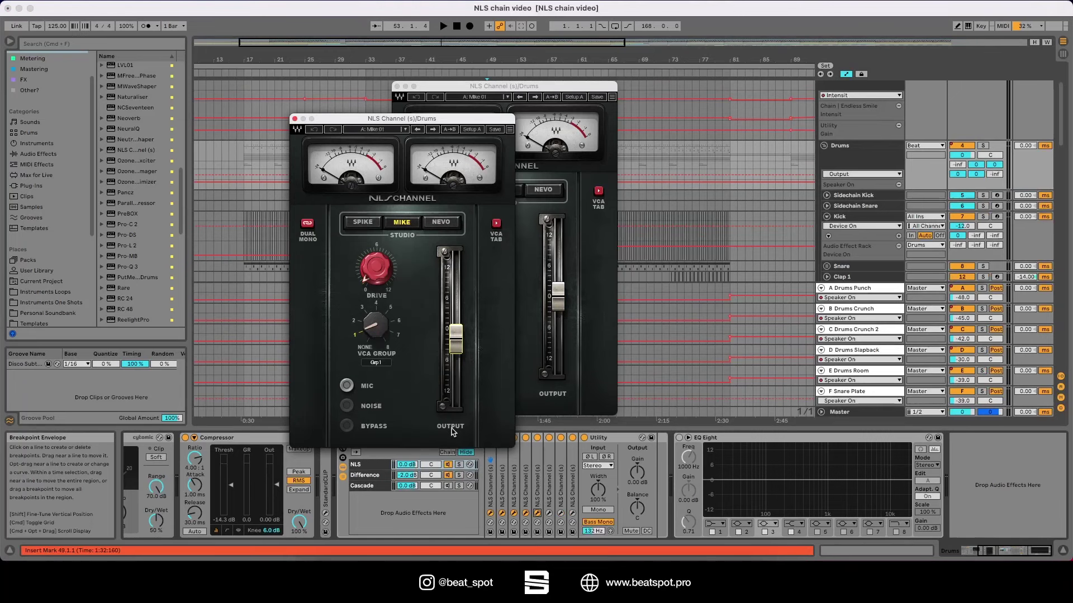
Examine the sixth to eighth NLS Channel plug-ins, going back through the seventh and sixth to the fifth
{"action": "left_click", "coordinate": [549, 513]}
{"action": "left_click", "coordinate": [561, 513]}
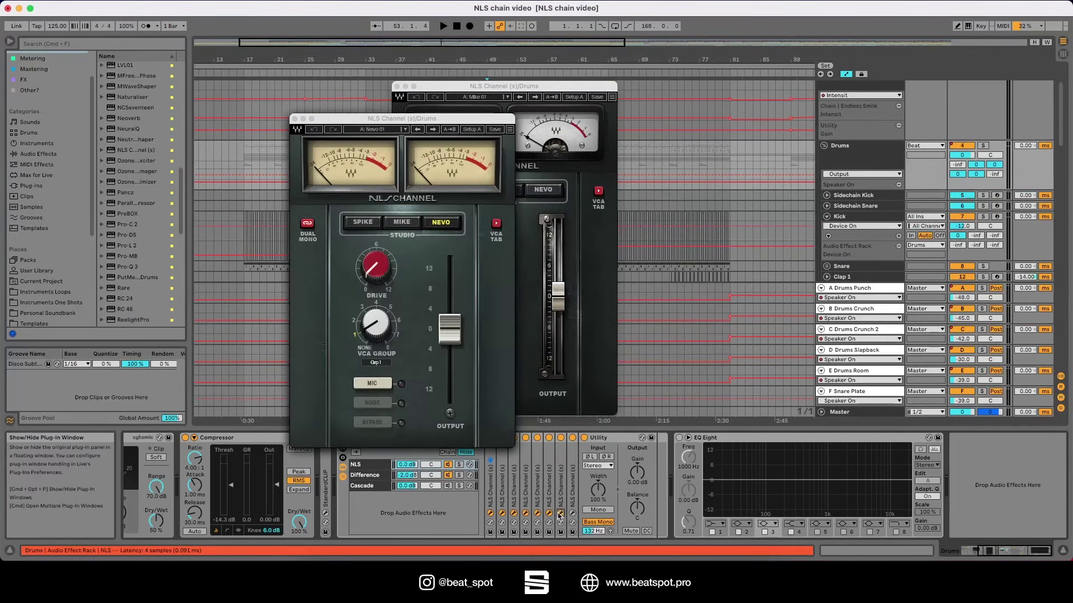
{"action": "left_click", "coordinate": [572, 514]}
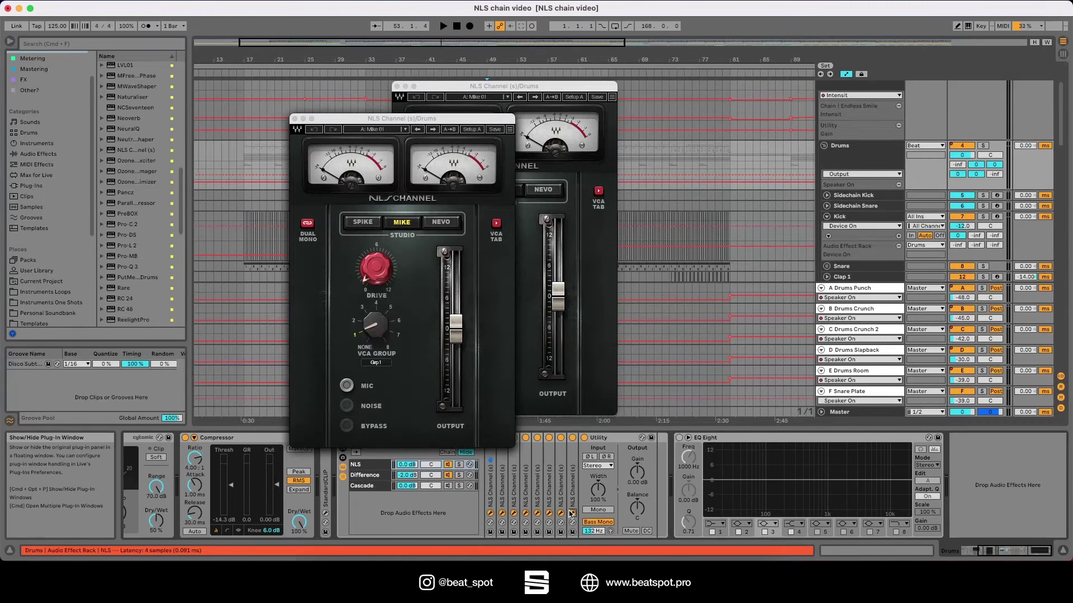
{"action": "left_click", "coordinate": [561, 513]}
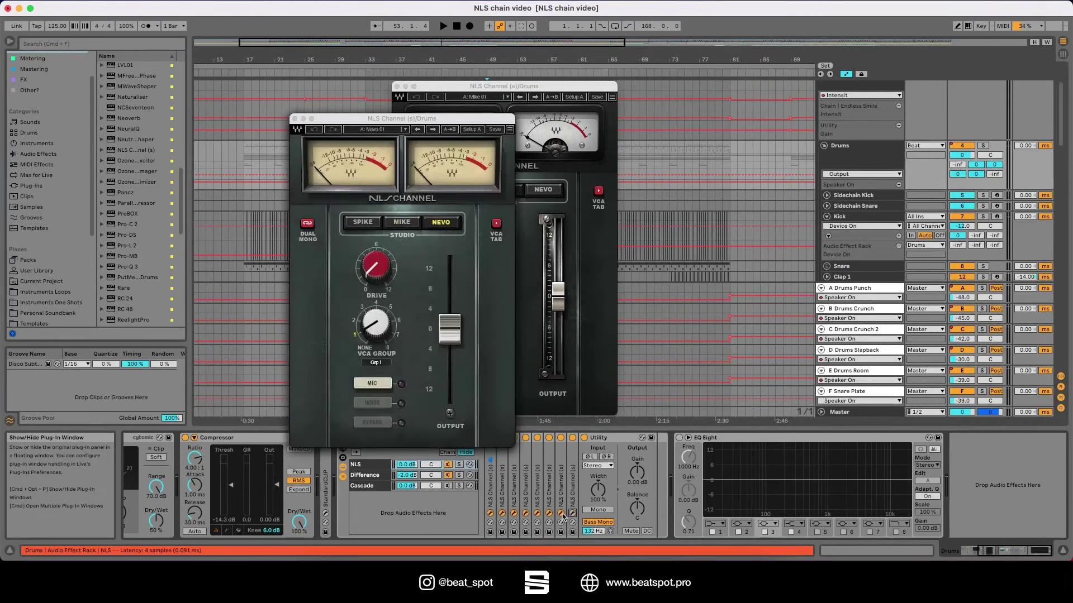
{"action": "left_click", "coordinate": [549, 514]}
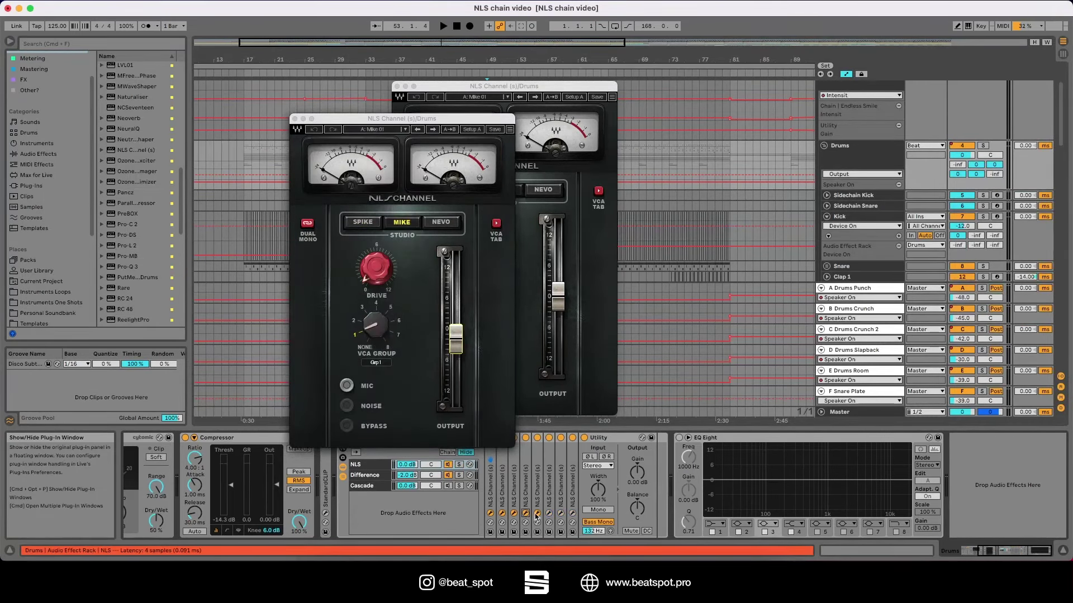
{"action": "left_click", "coordinate": [537, 513]}
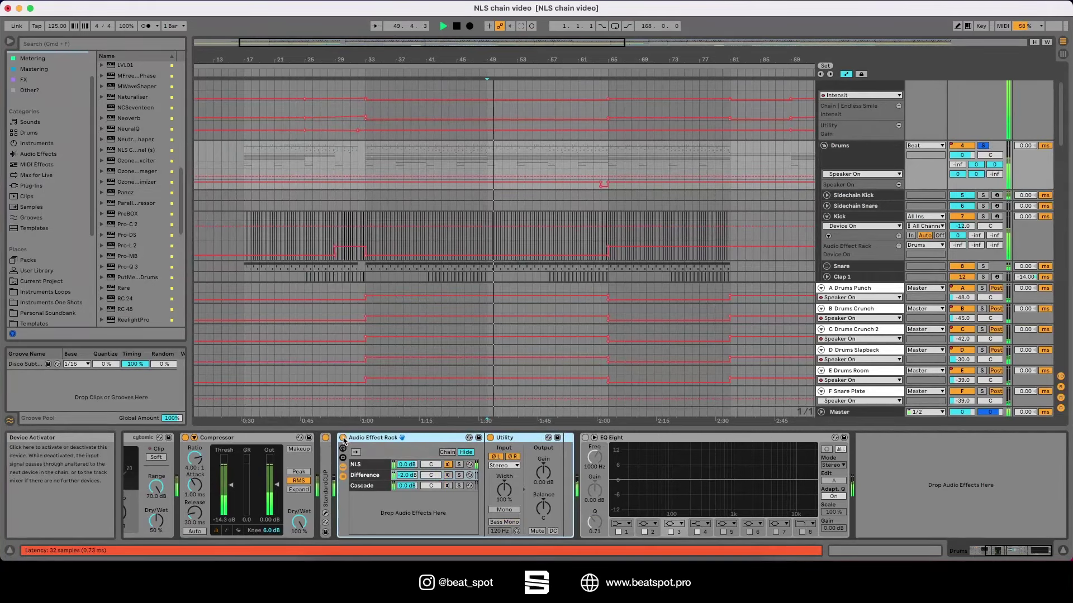
Compare the drums with and without the Audio Effect Rack by bypassing and re-enabling it during playback
{"action": "left_click", "coordinate": [343, 438]}
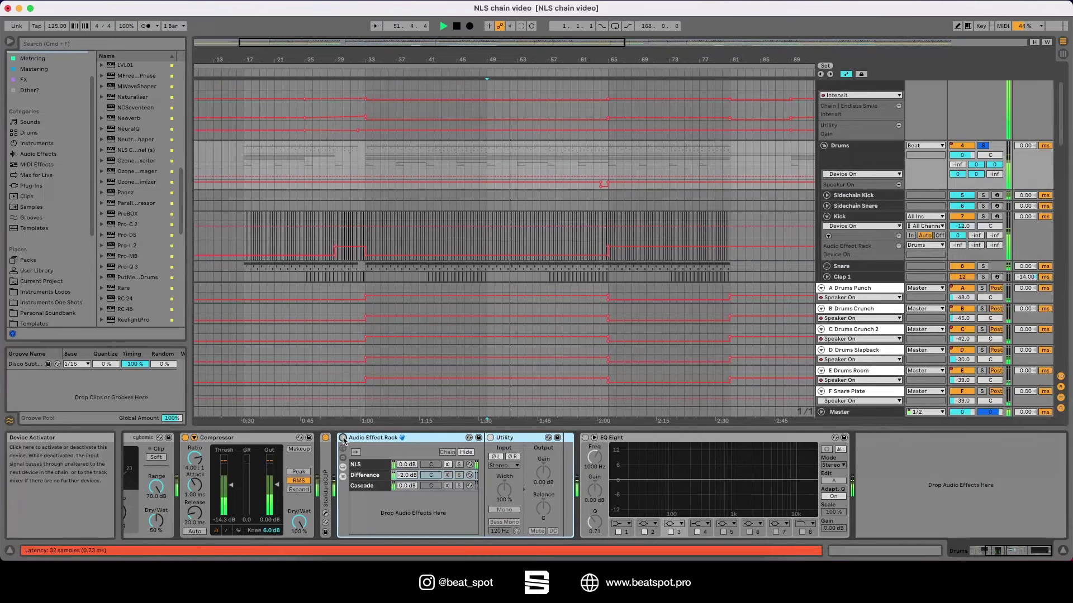
{"action": "left_click", "coordinate": [342, 438]}
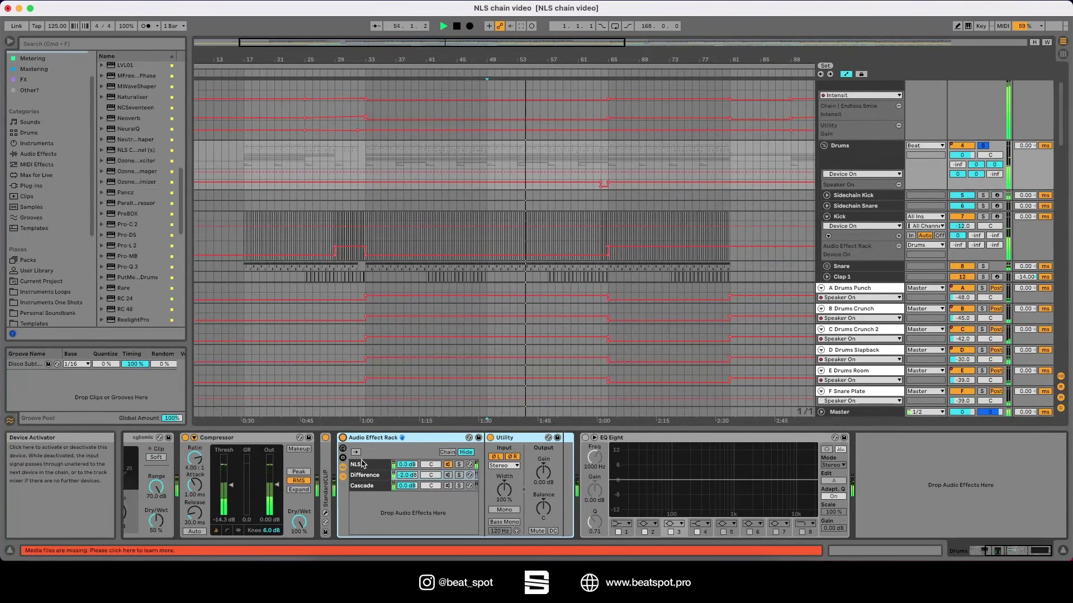
{"action": "left_click", "coordinate": [342, 438]}
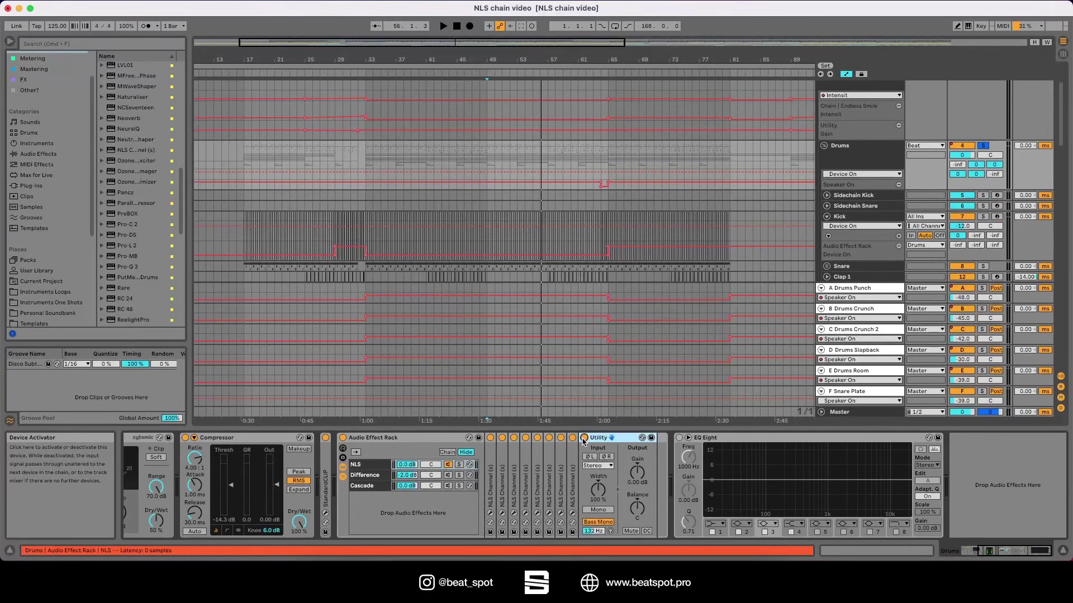
Bypass the NLS chain's Utility, play the drums while toggling the Audio Effect Rack, stop playback and re-enable the rack
{"action": "left_click", "coordinate": [583, 438]}
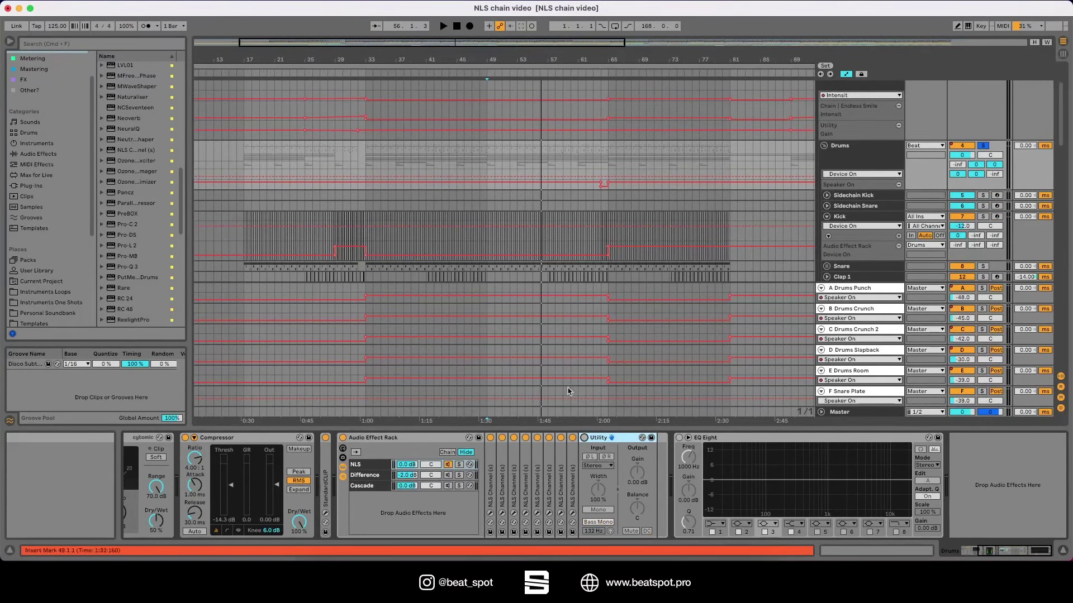
{"action": "key", "text": "space"}
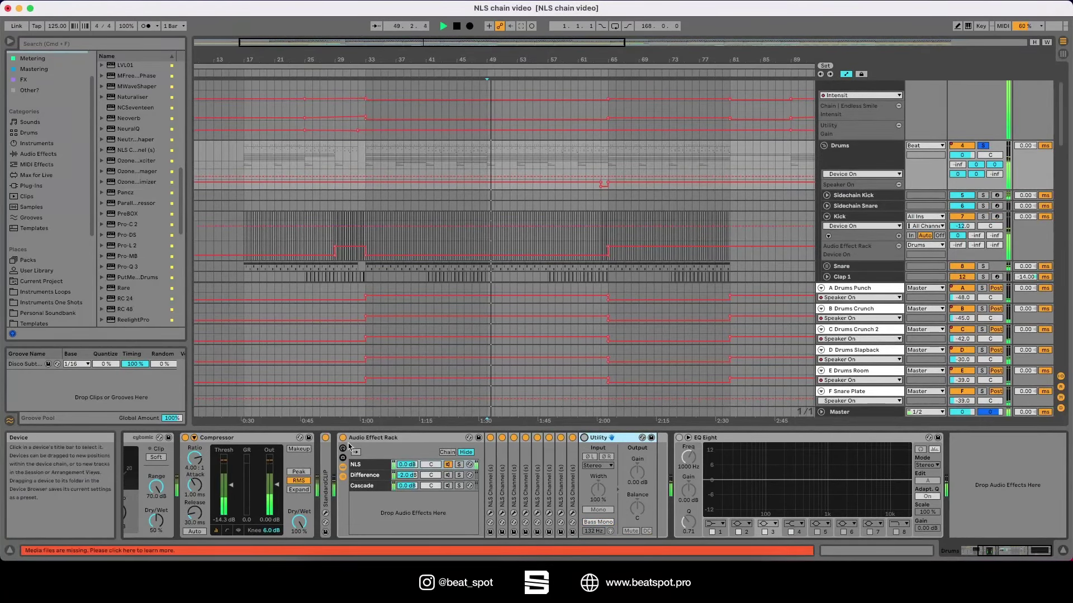
{"action": "left_click", "coordinate": [343, 439]}
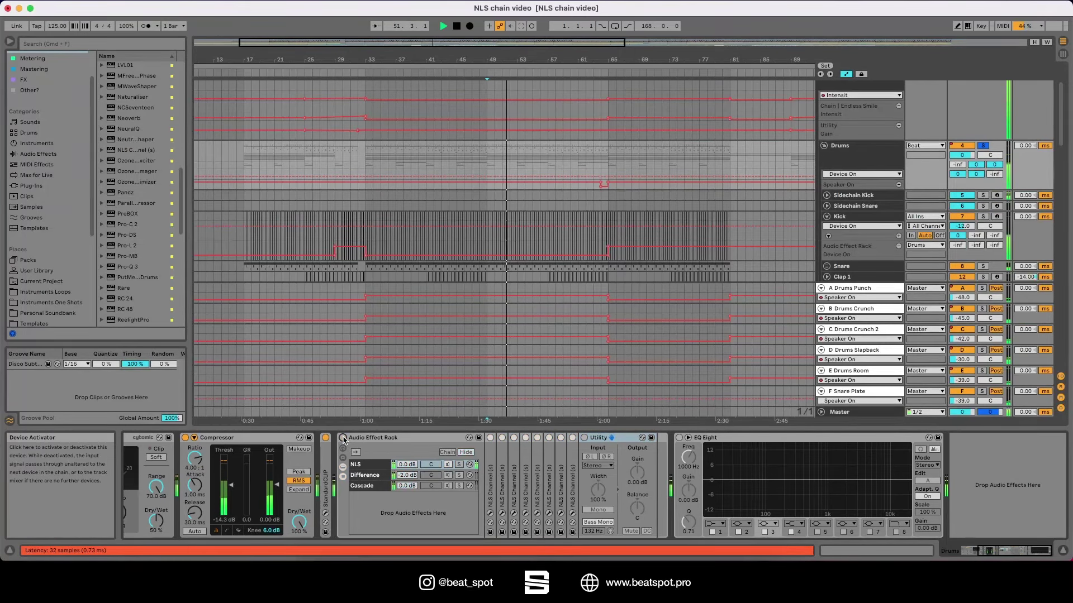
{"action": "left_click", "coordinate": [342, 439]}
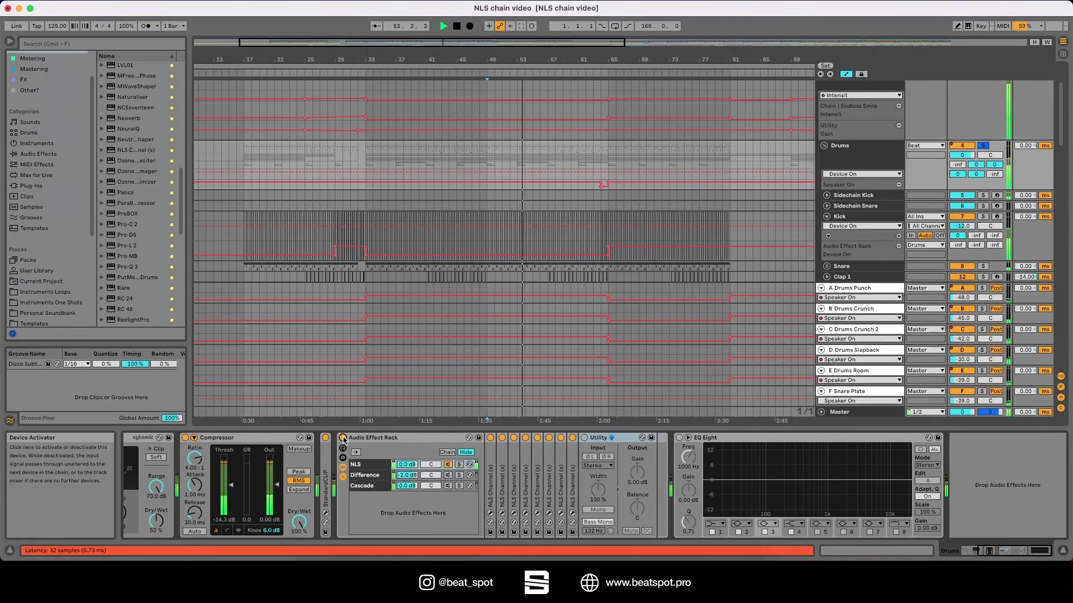
{"action": "left_click", "coordinate": [342, 438]}
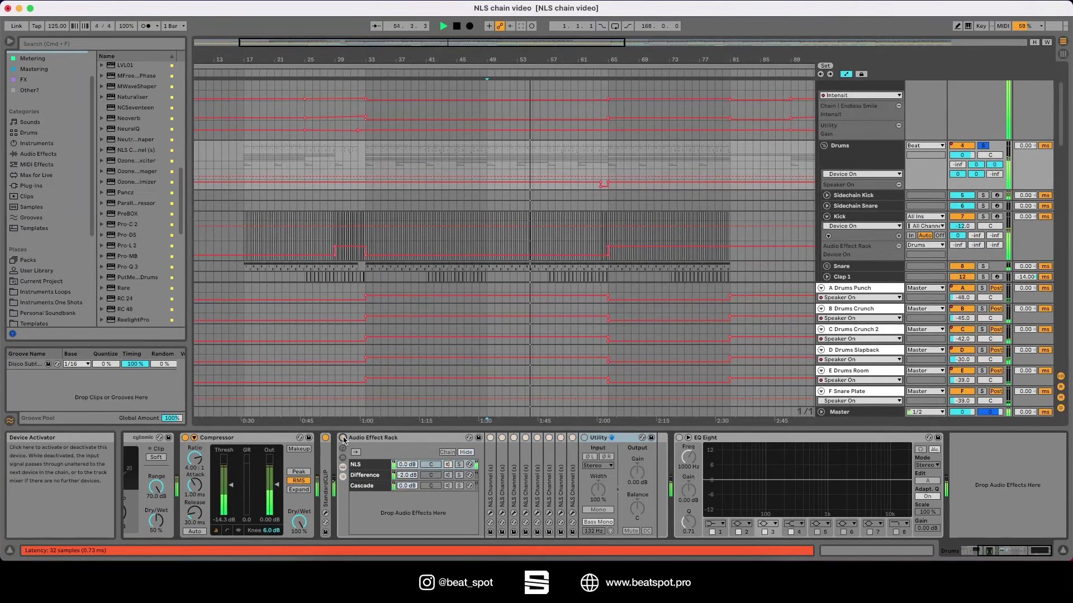
{"action": "key", "text": "space"}
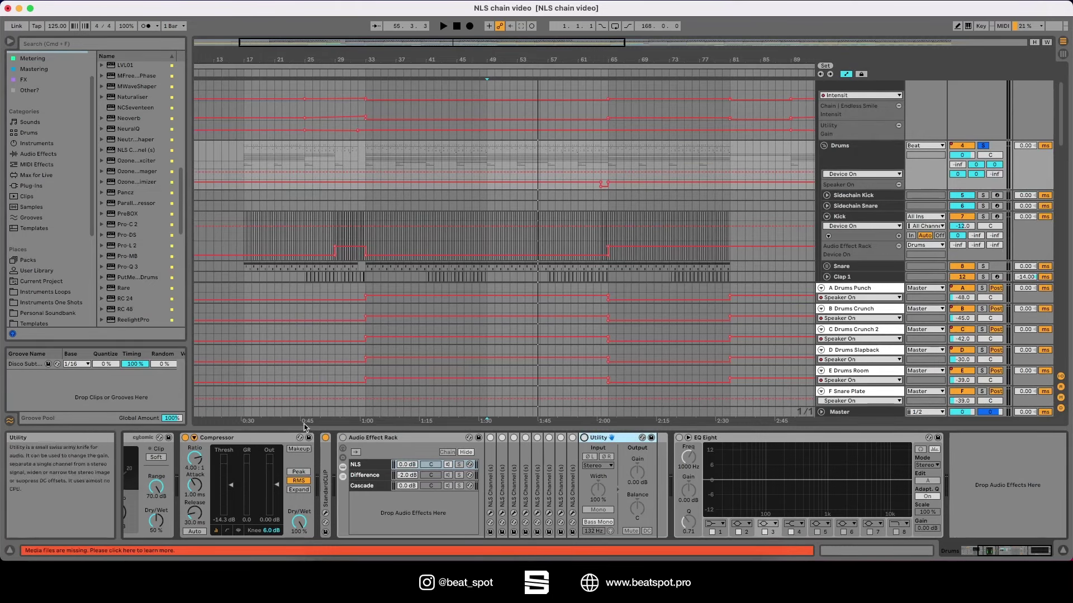
{"action": "left_click", "coordinate": [343, 439]}
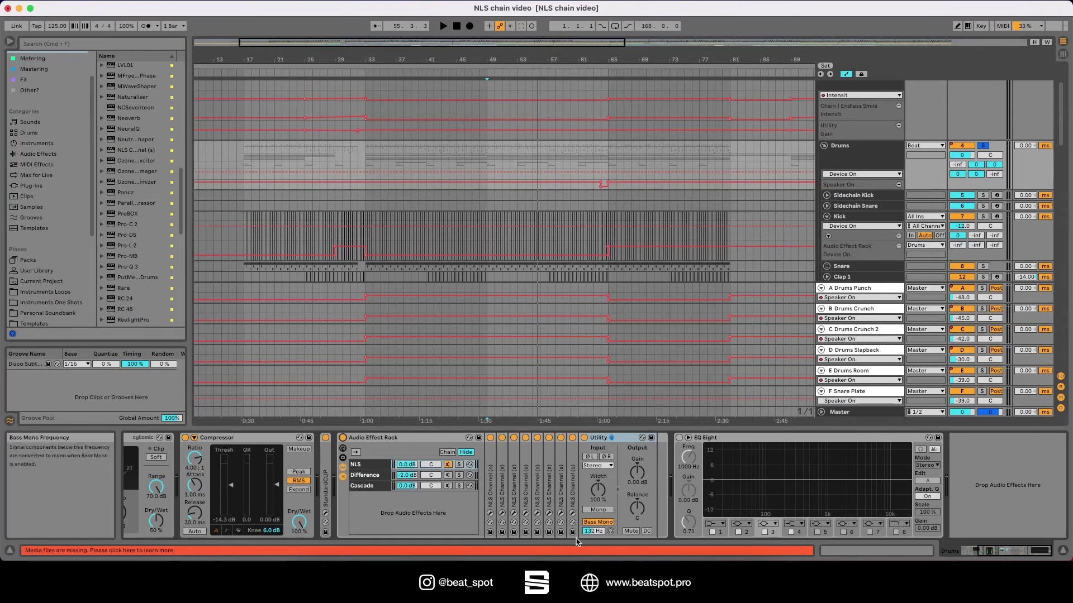
Play the drums and compare the NLS chain with its Utility repeatedly bypassed and re-enabled
{"action": "key", "text": "space"}
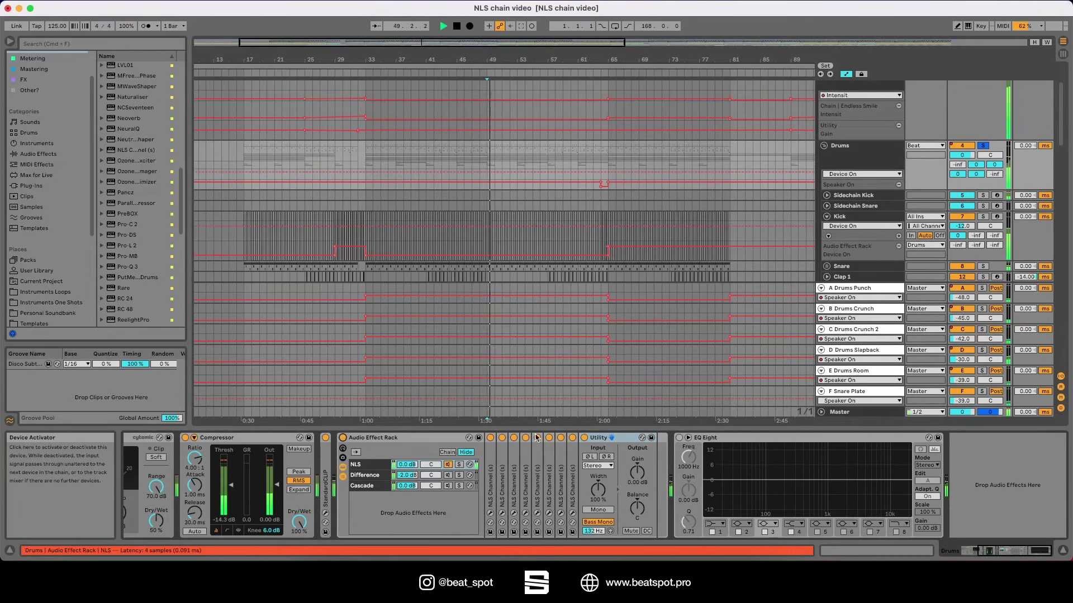
{"action": "left_click", "coordinate": [584, 438]}
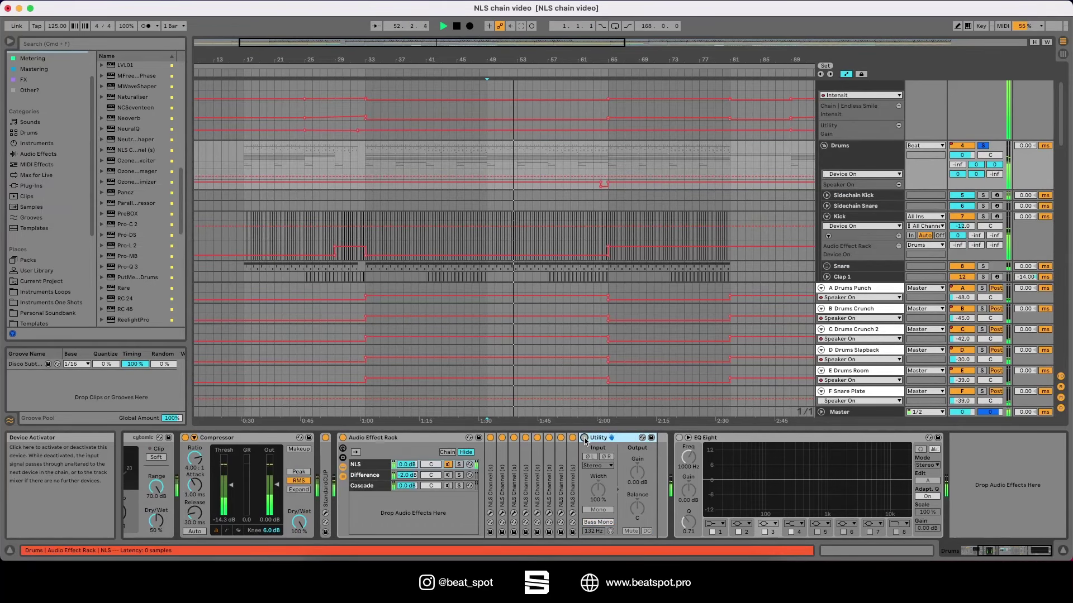
{"action": "left_click", "coordinate": [585, 439]}
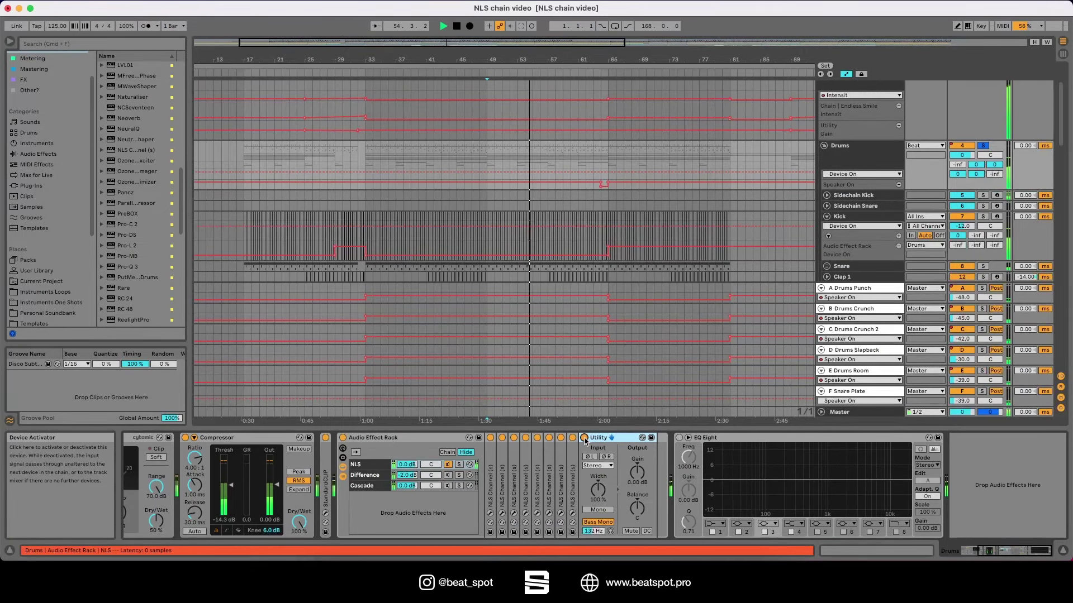
{"action": "left_click", "coordinate": [584, 439]}
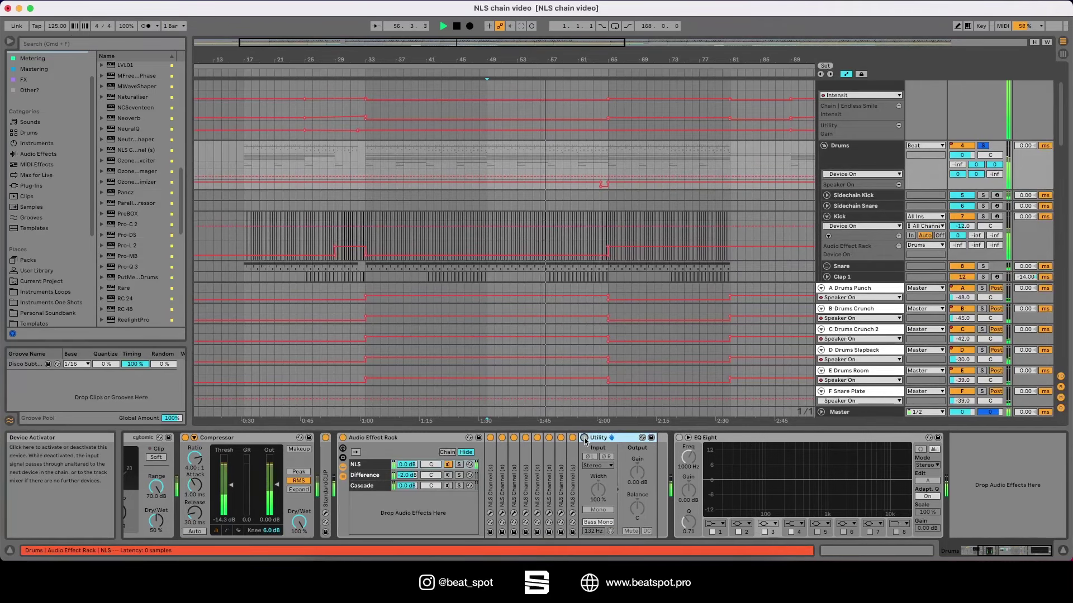
{"action": "left_click", "coordinate": [584, 439]}
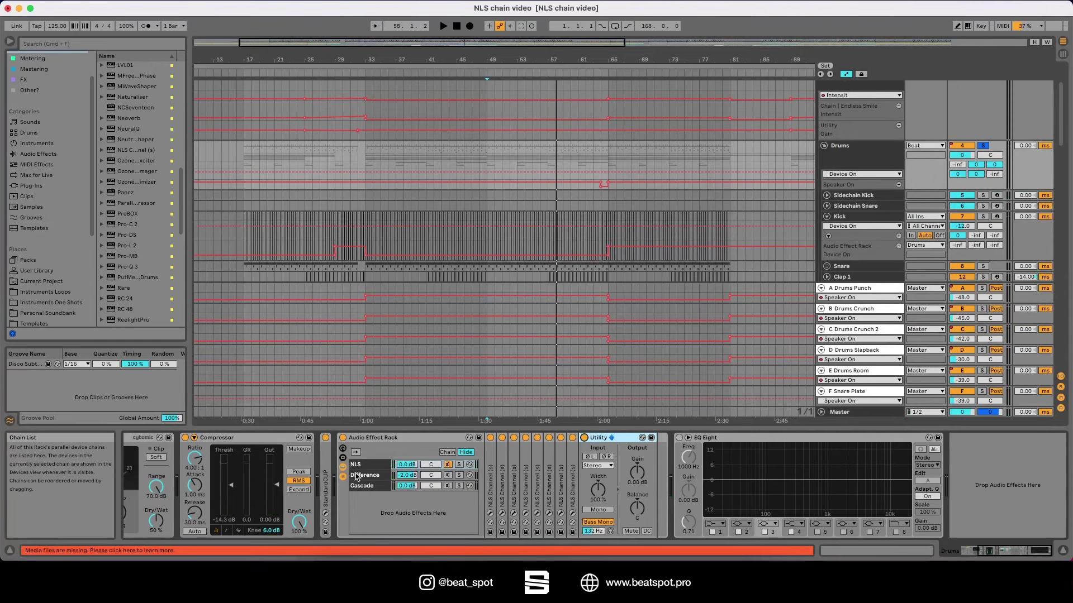
Show the devices of the Difference chain and turn on the EQ Eight that follows the rack
{"action": "left_click", "coordinate": [459, 476]}
{"action": "left_click", "coordinate": [448, 475]}
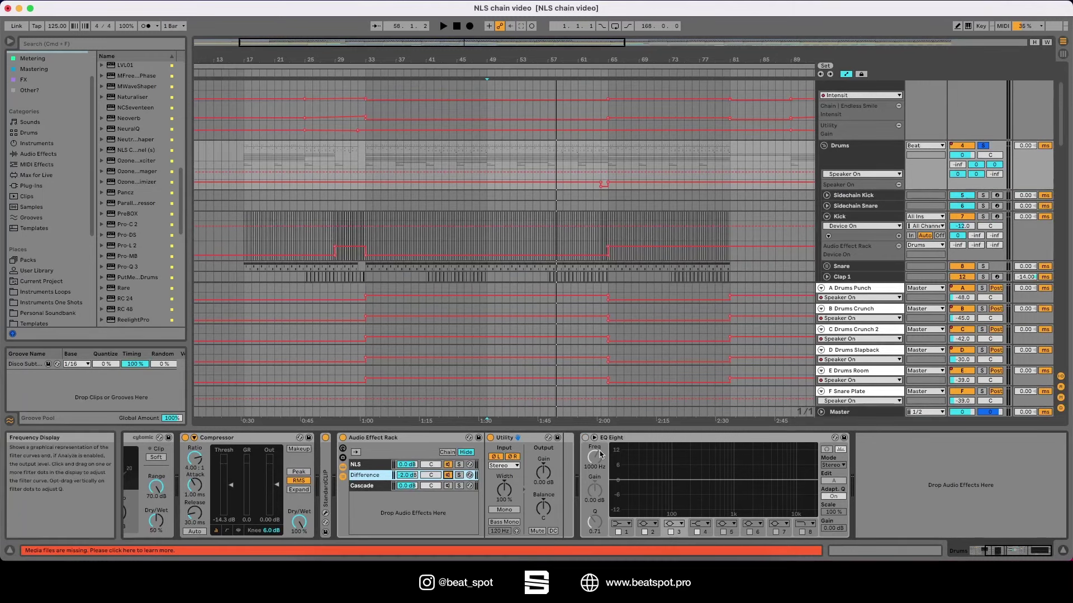
{"action": "left_click", "coordinate": [335, 437]}
Play the drums with EQ Eight's spectrum showing, toggle the Audio Effect Rack off and on, and stop playback
{"action": "key", "text": "space"}
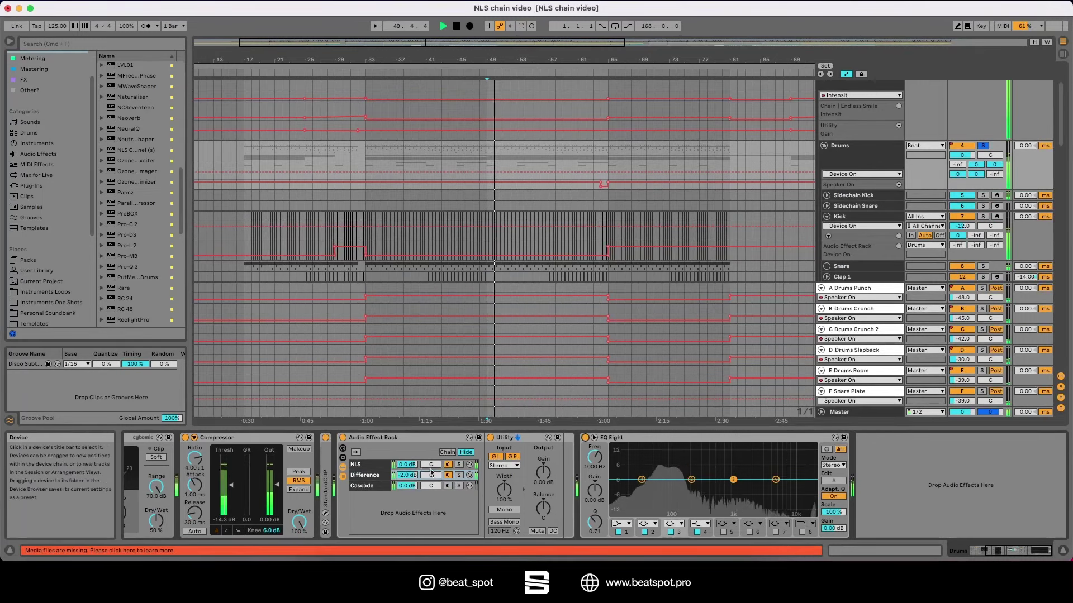
{"action": "left_click", "coordinate": [343, 438]}
{"action": "left_click", "coordinate": [343, 437]}
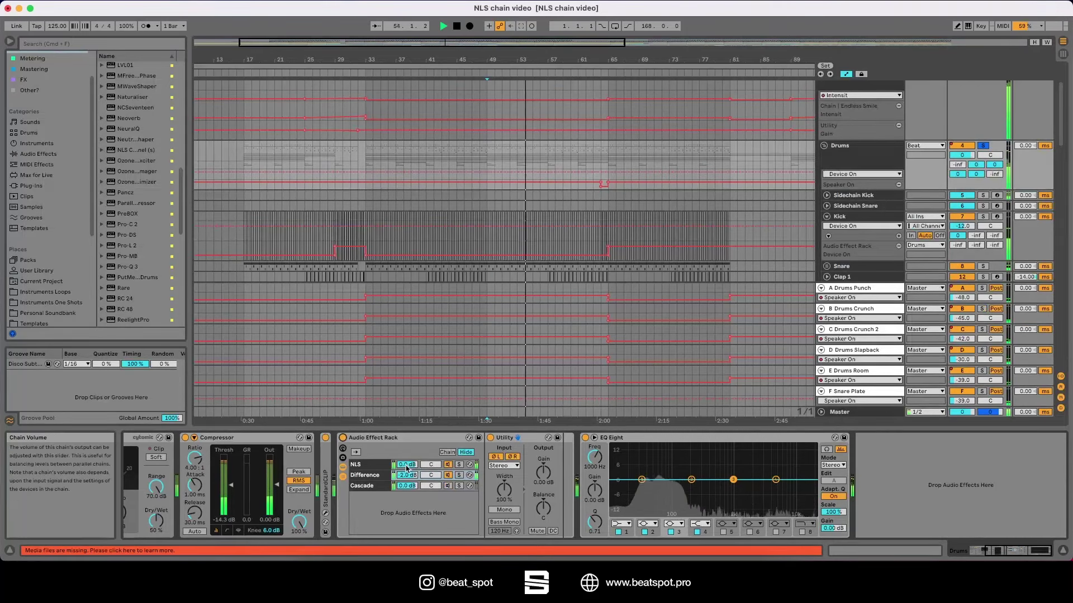
{"action": "key", "text": "space"}
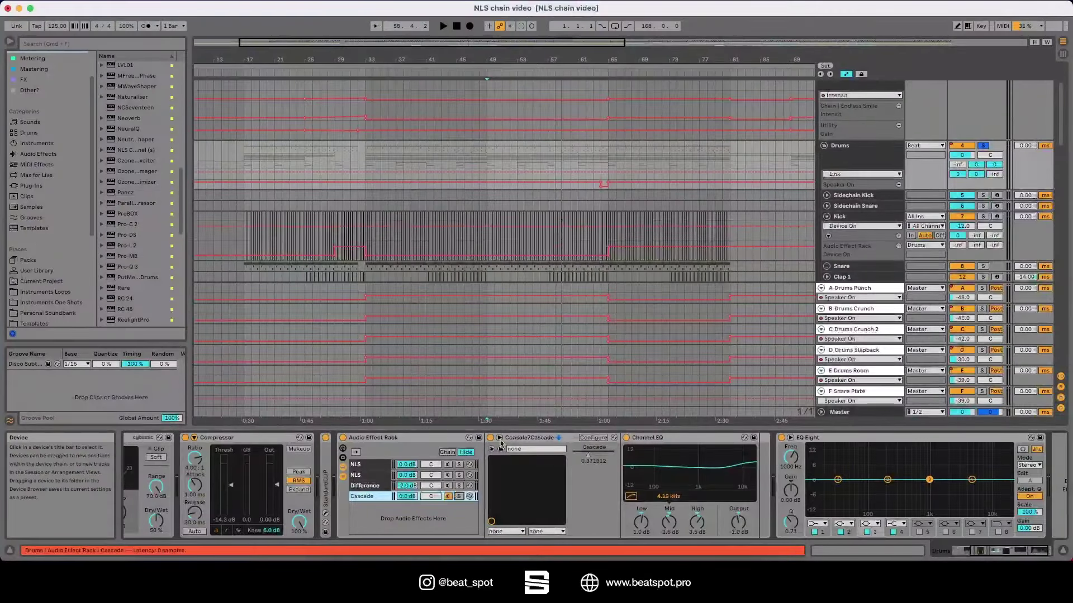
Open the first NLS Channel in the upper NLS chain and switch it from stereo to dual mono
{"action": "left_click", "coordinate": [369, 466]}
{"action": "left_click", "coordinate": [490, 513]}
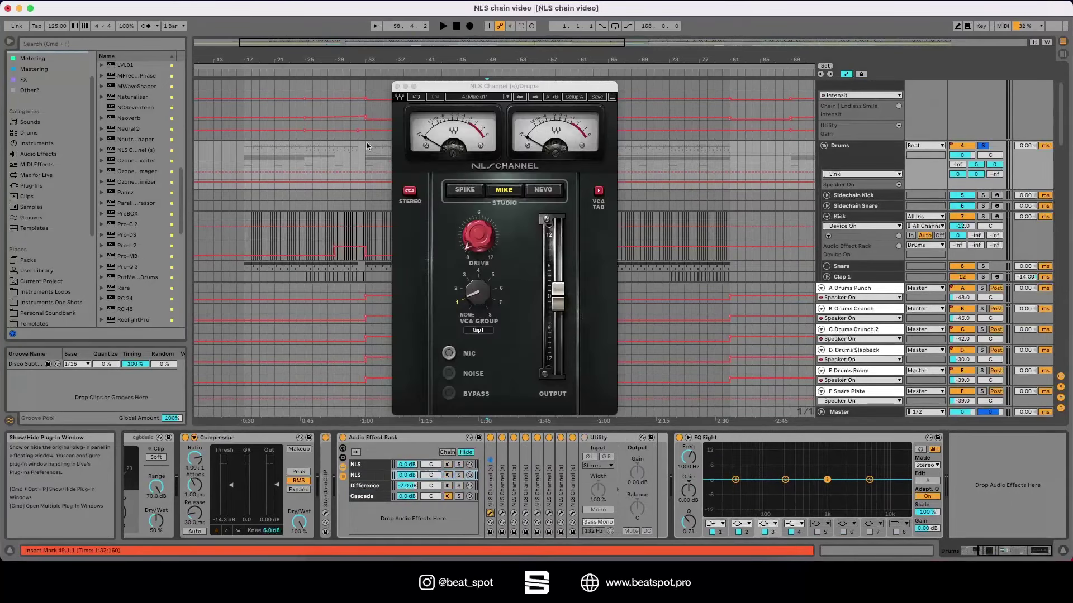
{"action": "left_click", "coordinate": [410, 191]}
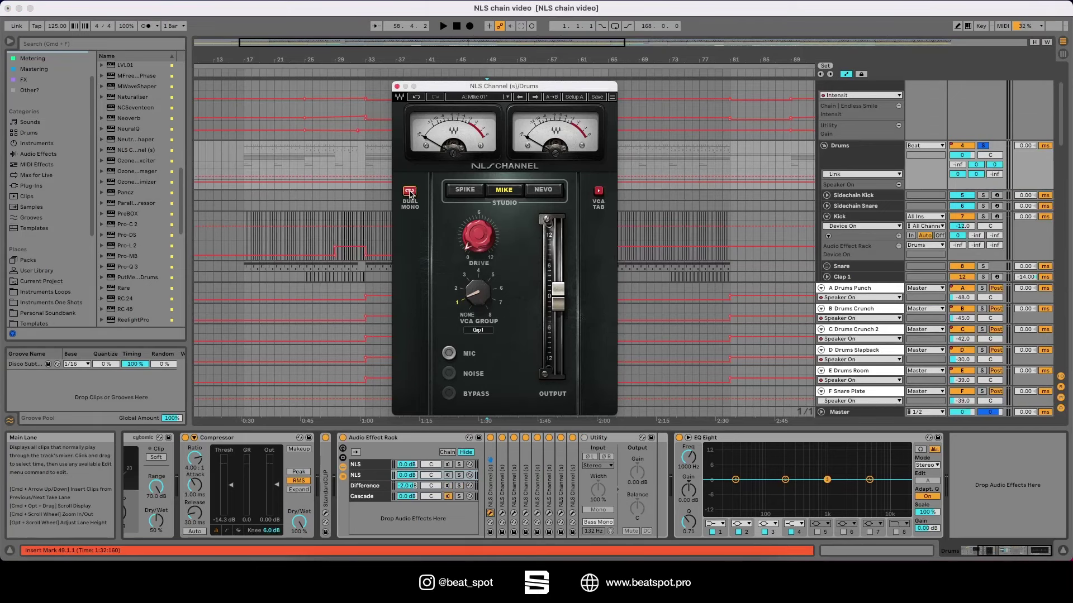
Solo the upper NLS chain in the rack, play the drums through it and stop playback
{"action": "left_click", "coordinate": [460, 465]}
{"action": "key", "text": "space"}
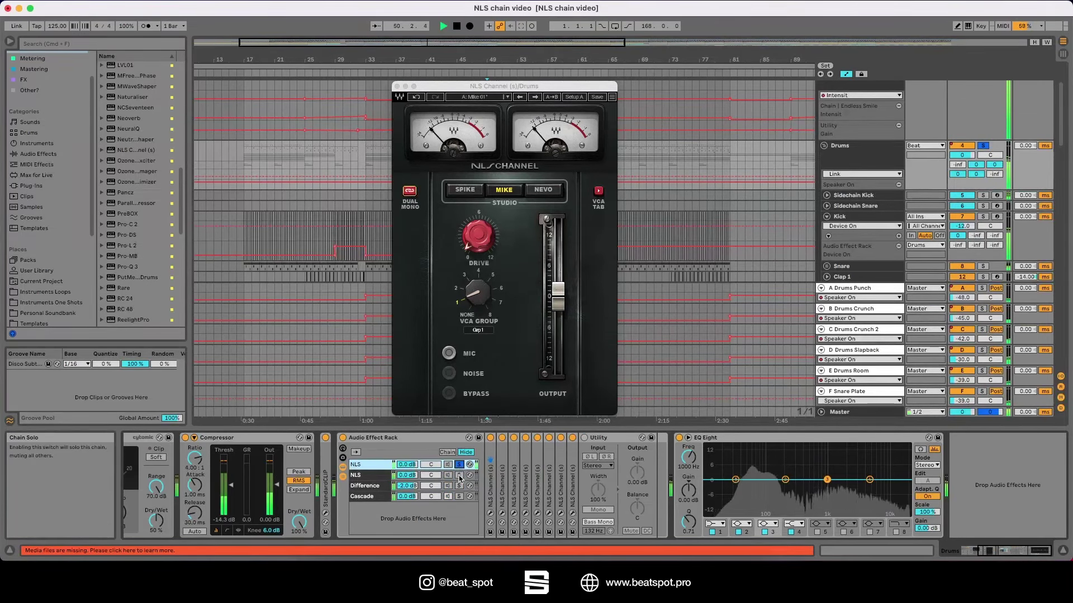
{"action": "key", "text": "space"}
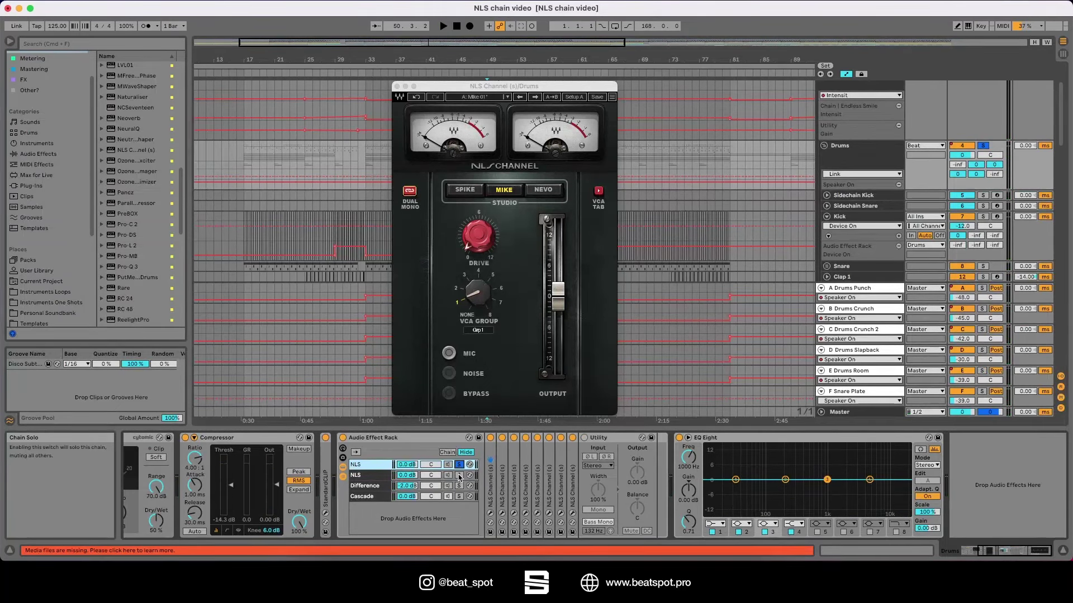
Compare the soloed lower NLS chain with the rack bypass and the soloed Cascade chain during playback, and close the NLS Channel window
{"action": "left_click", "coordinate": [459, 477]}
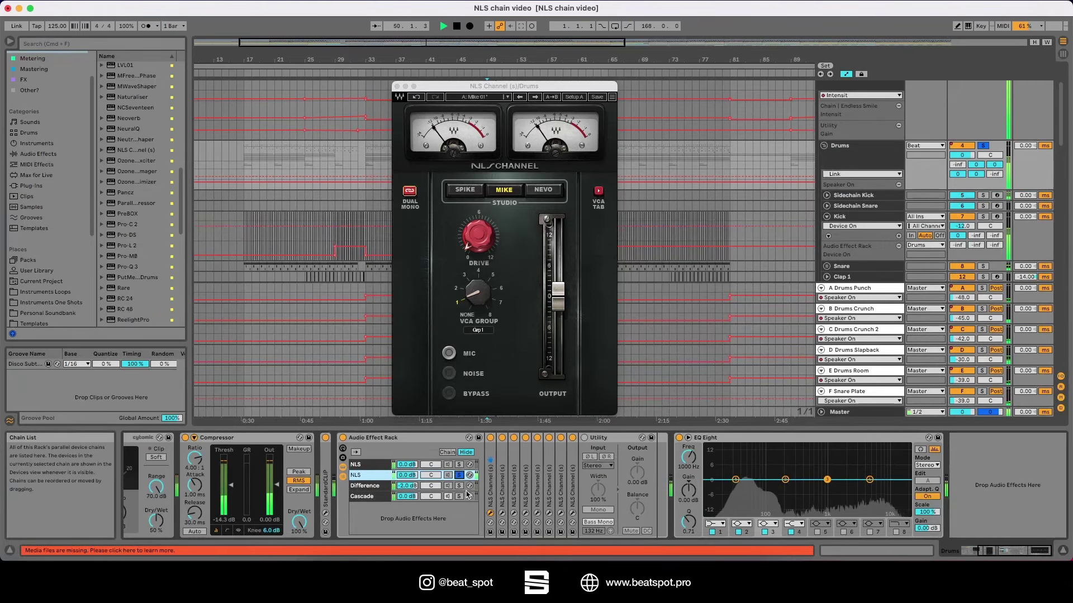
{"action": "left_click", "coordinate": [342, 438]}
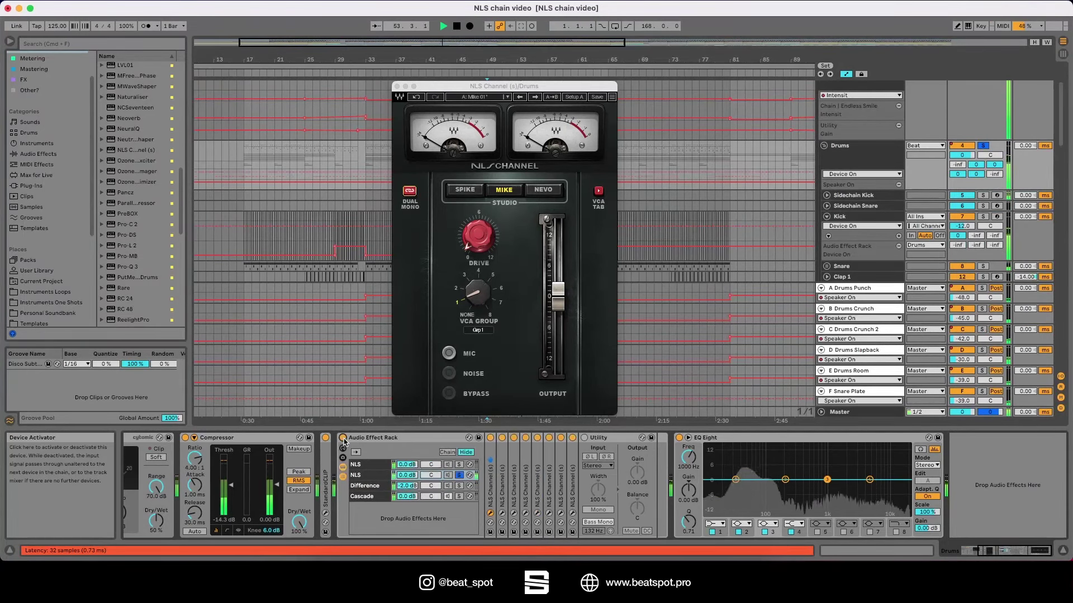
{"action": "left_click", "coordinate": [459, 497]}
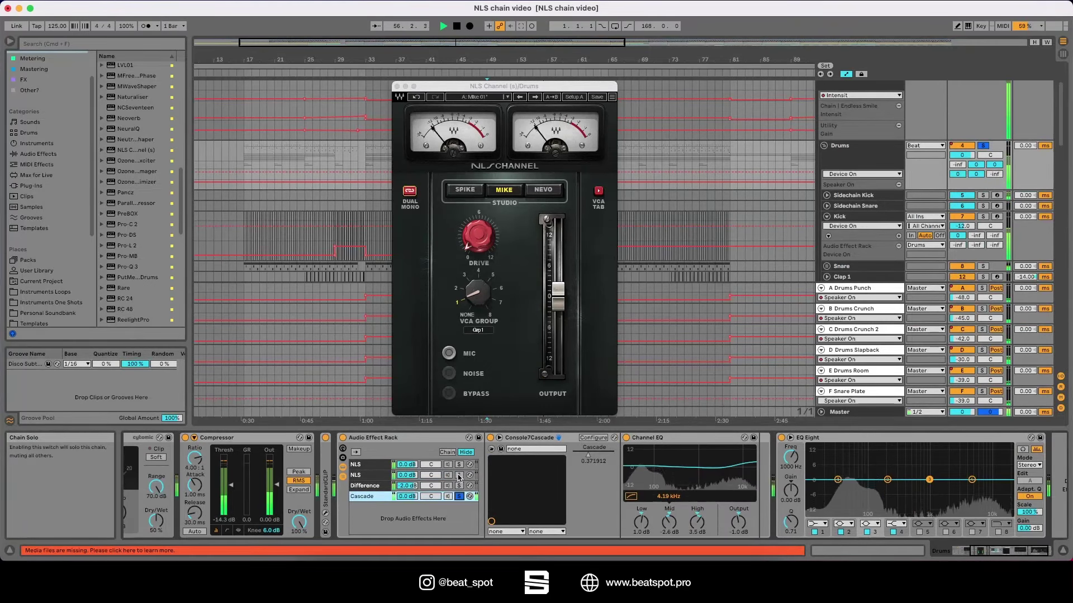
{"action": "left_click", "coordinate": [459, 475]}
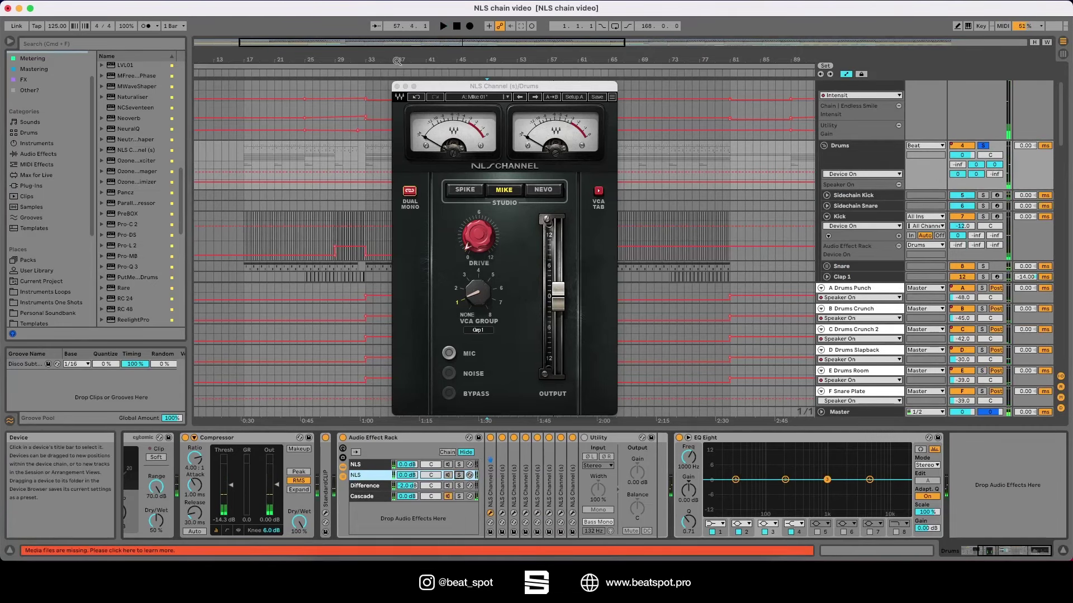
{"action": "left_click", "coordinate": [396, 86]}
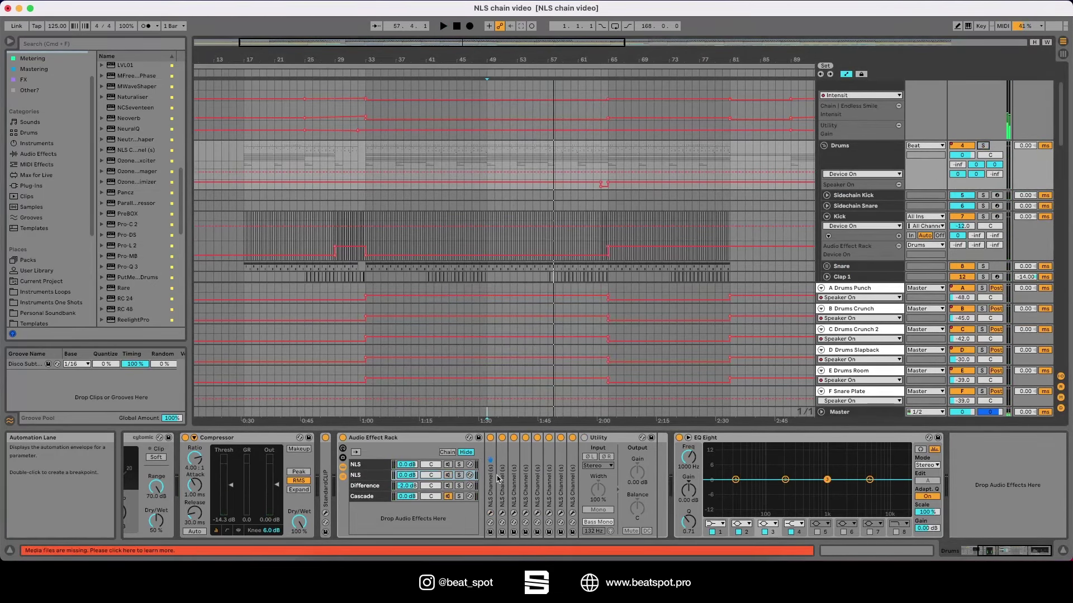
Play the drums through the soloed lower NLS chain while switching the Audio Effect Rack off and on
{"action": "key", "text": "space"}
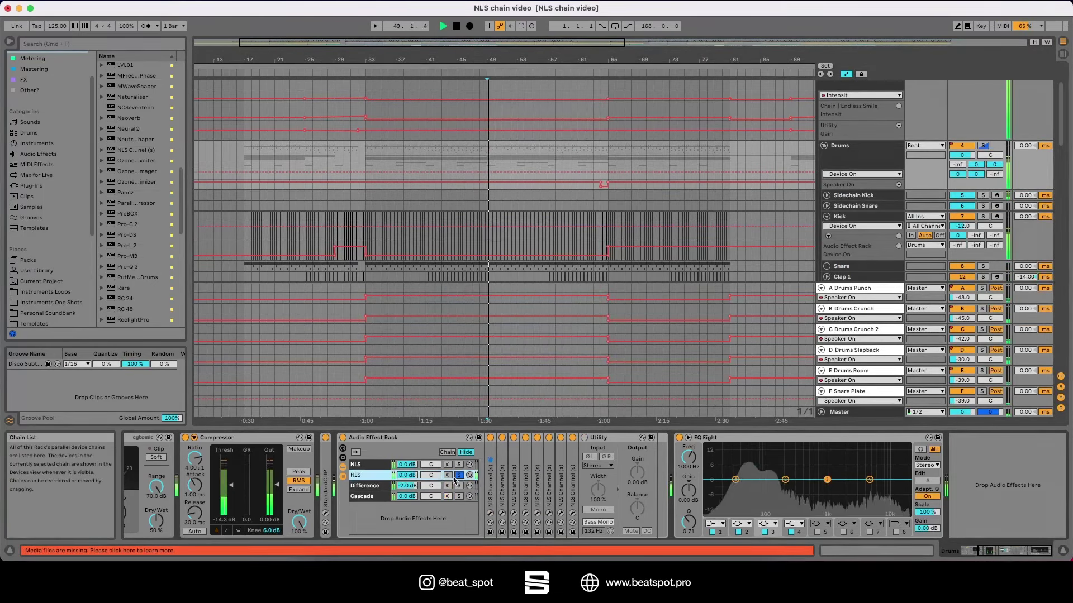
{"action": "left_click", "coordinate": [343, 439]}
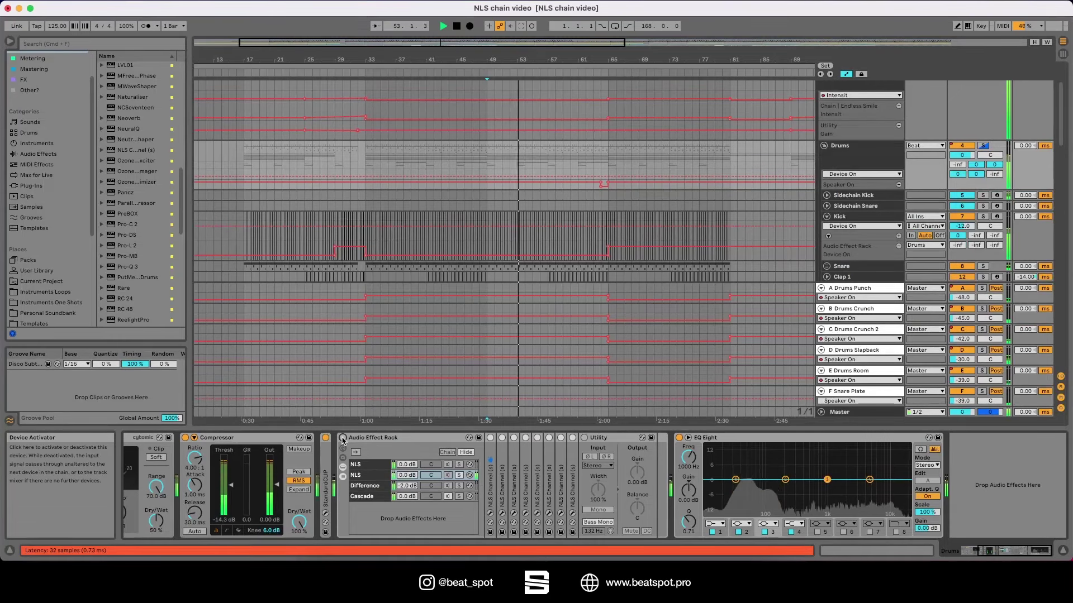
{"action": "left_click", "coordinate": [343, 438]}
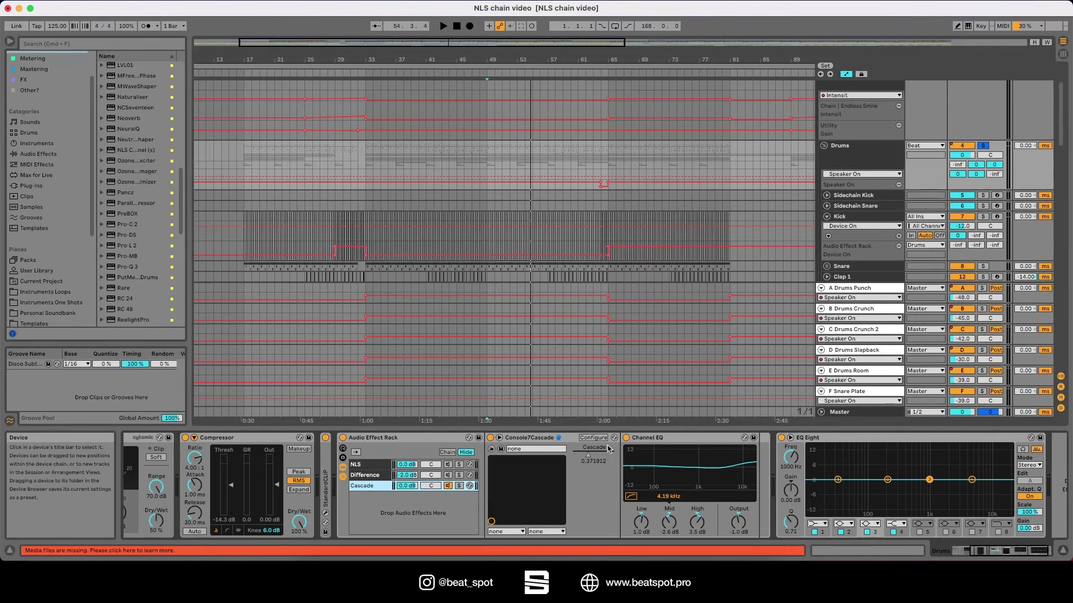
Select the Cascade chain's Channel EQ, play the drums while toggling the NLS chain's solo for comparison, and stop playback
{"action": "left_click", "coordinate": [641, 440]}
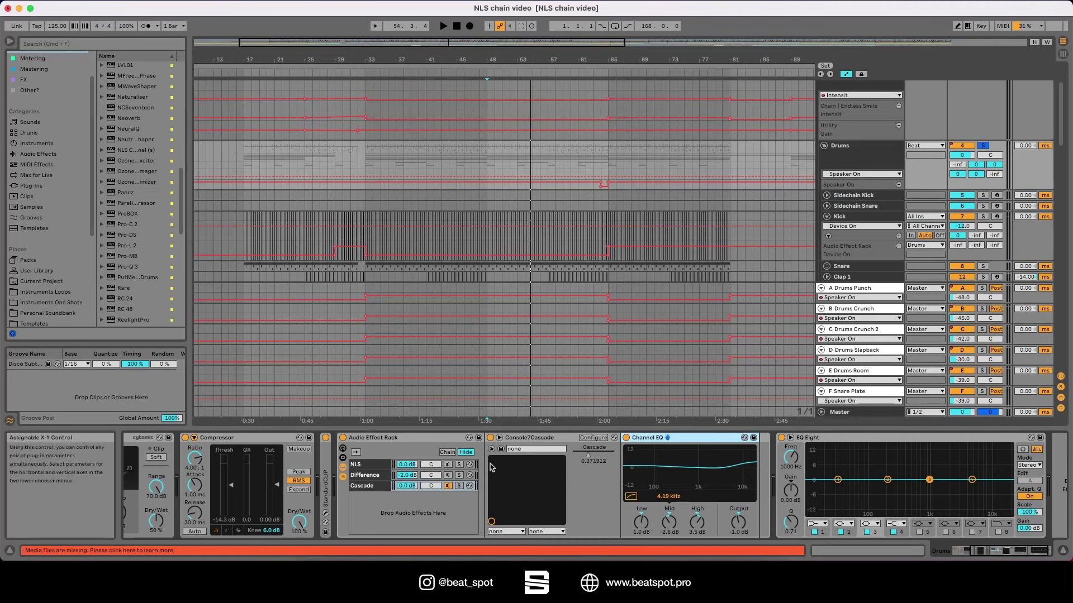
{"action": "key", "text": "space"}
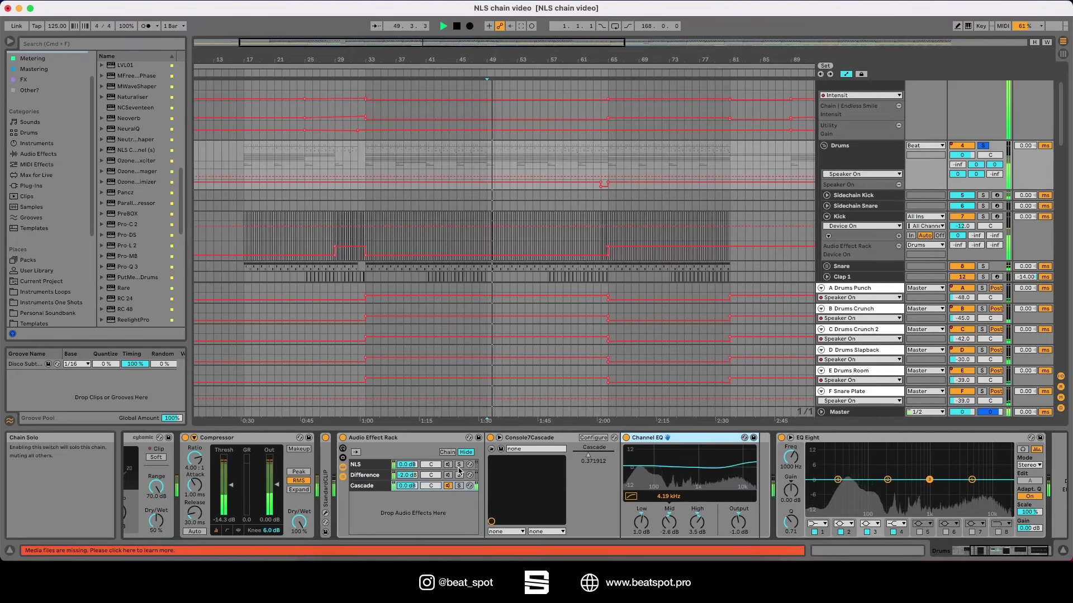
{"action": "left_click", "coordinate": [459, 465]}
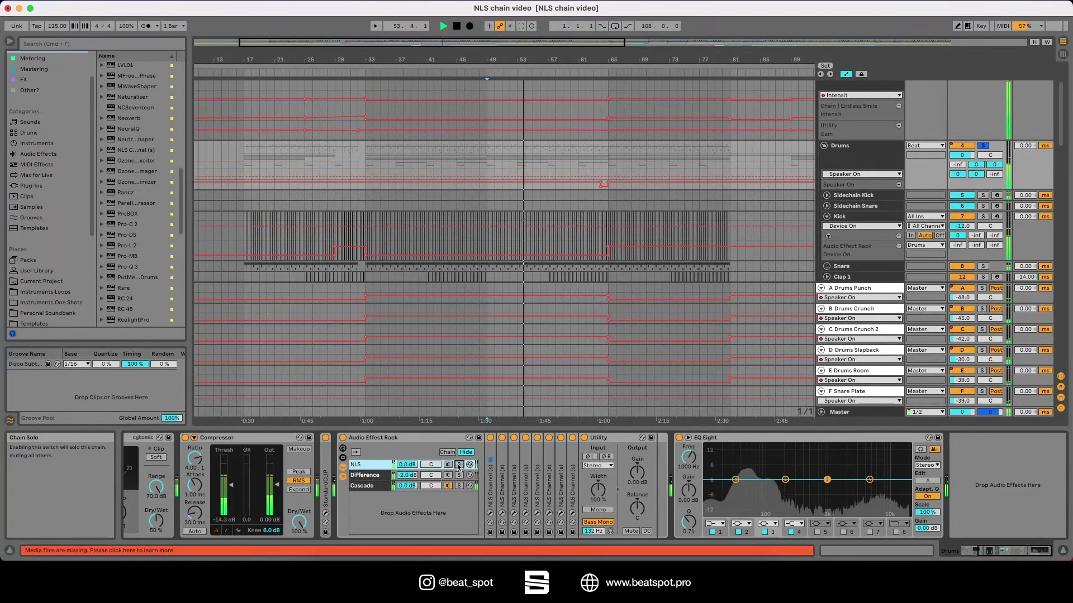
{"action": "left_click", "coordinate": [458, 465]}
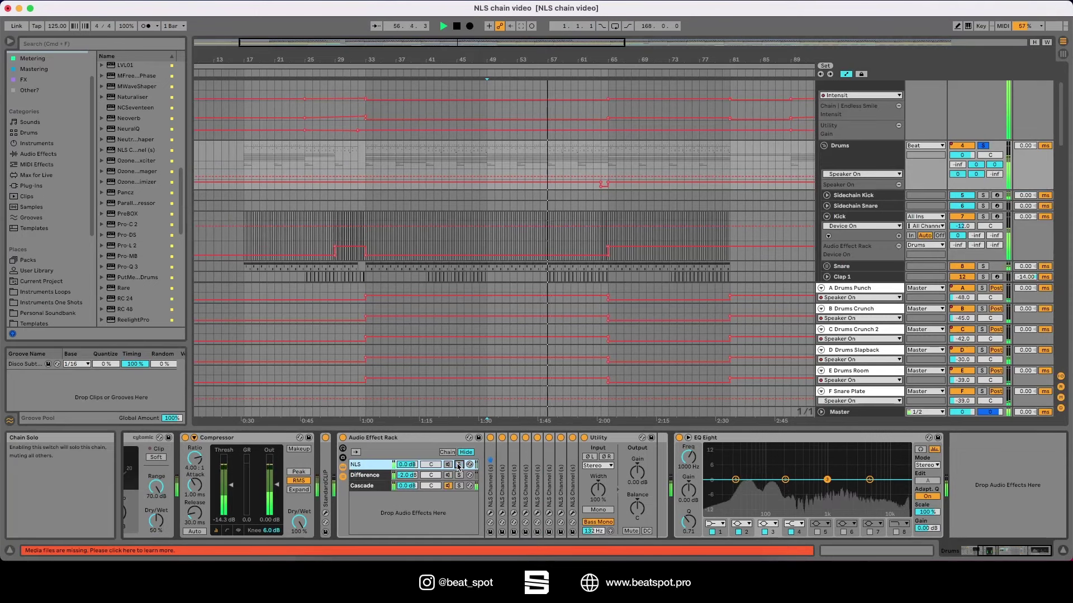
{"action": "key", "text": "space"}
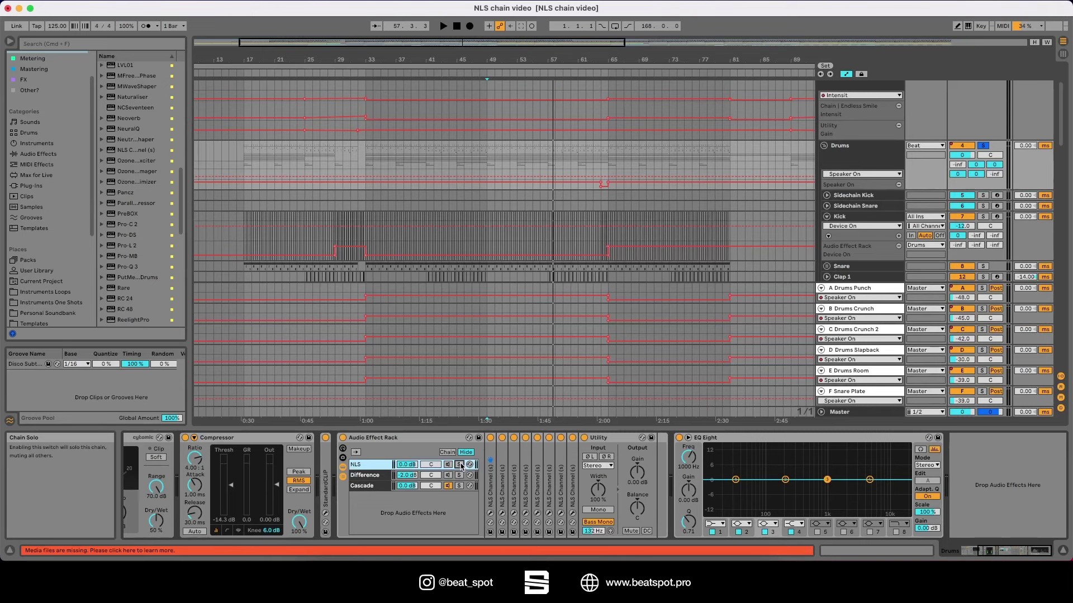
Show the devices of the Cascade chain and solo the NLS chain in the rack
{"action": "left_click", "coordinate": [364, 486]}
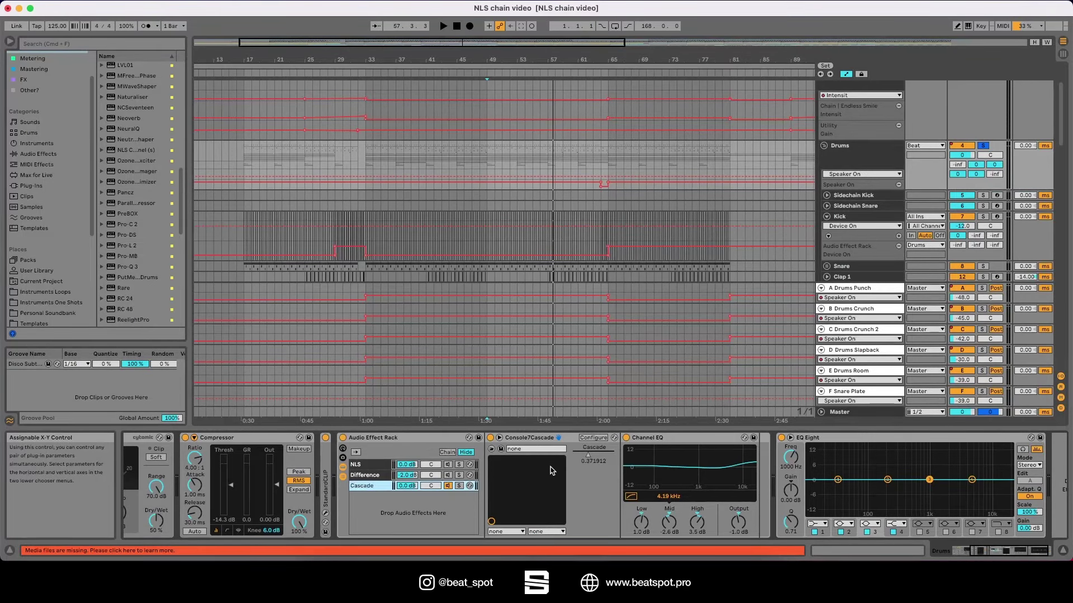
{"action": "left_click", "coordinate": [458, 465]}
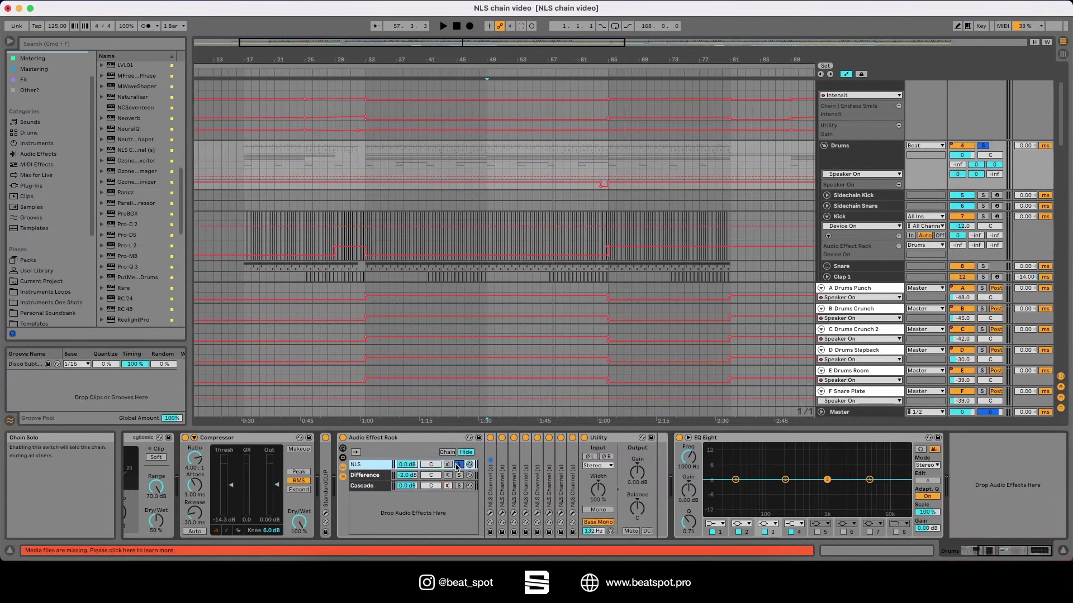